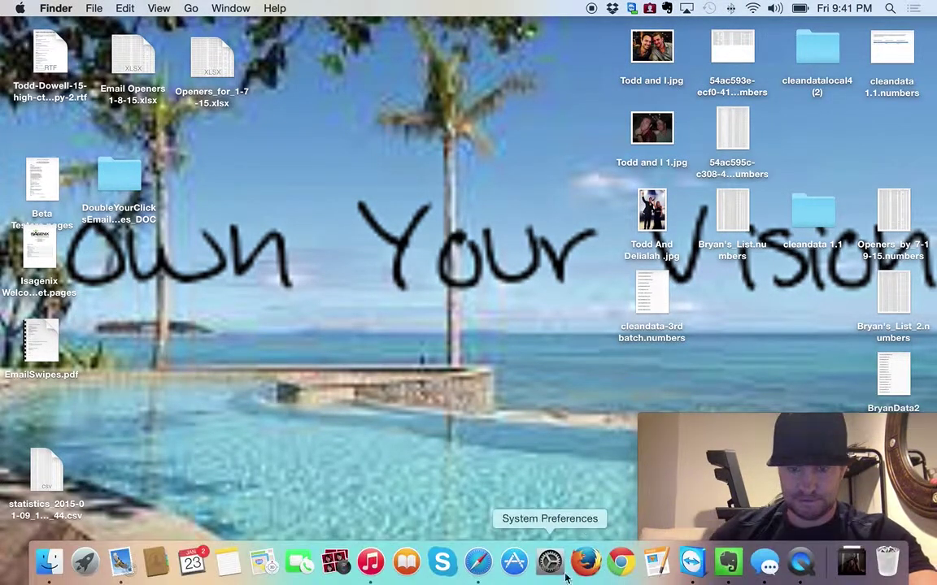
Launch Safari from the Dock
{"action": "left_click", "coordinate": [482, 573]}
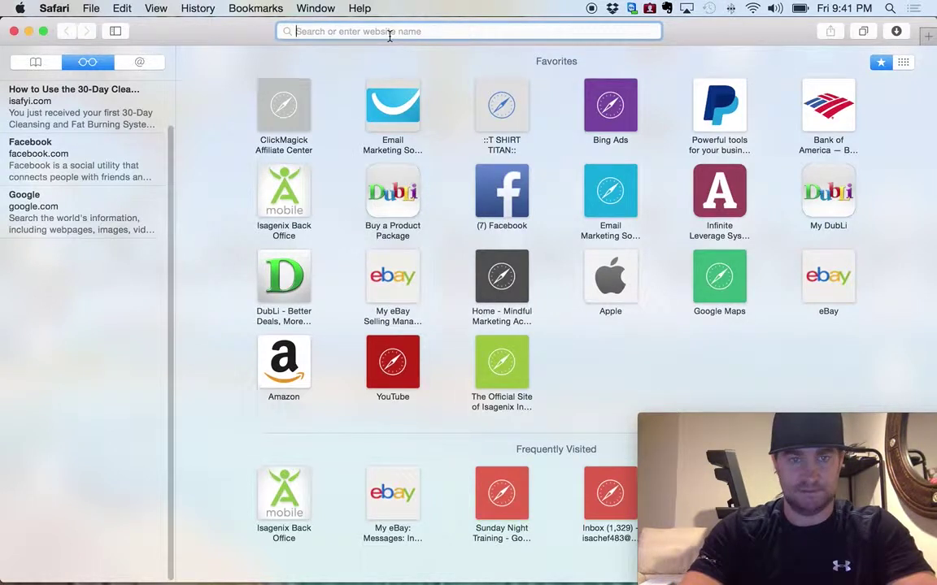
Load plus.google.com/hangouts and scroll down to the Hangouts On Air section
{"action": "type", "text": "plus.google."}
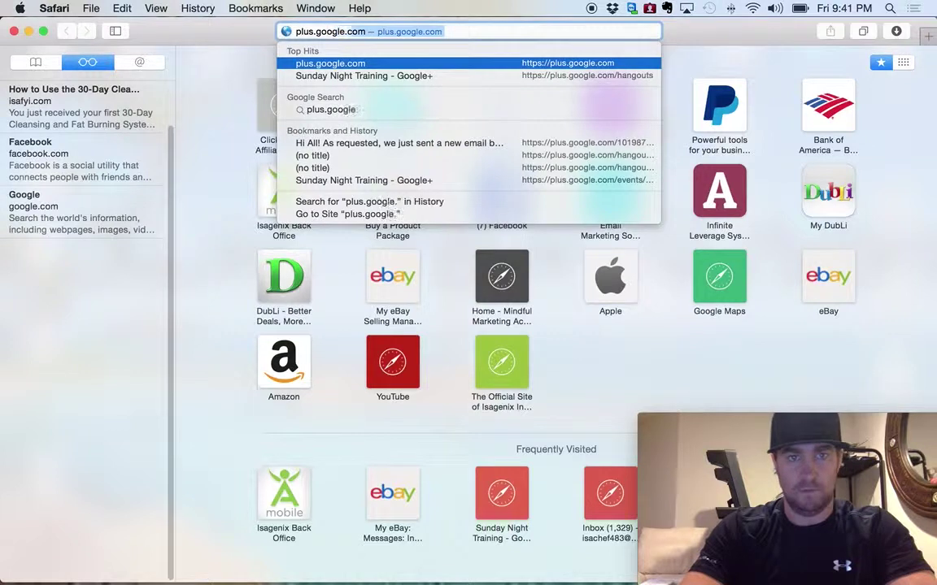
{"action": "type", "text": "com/hangouts"}
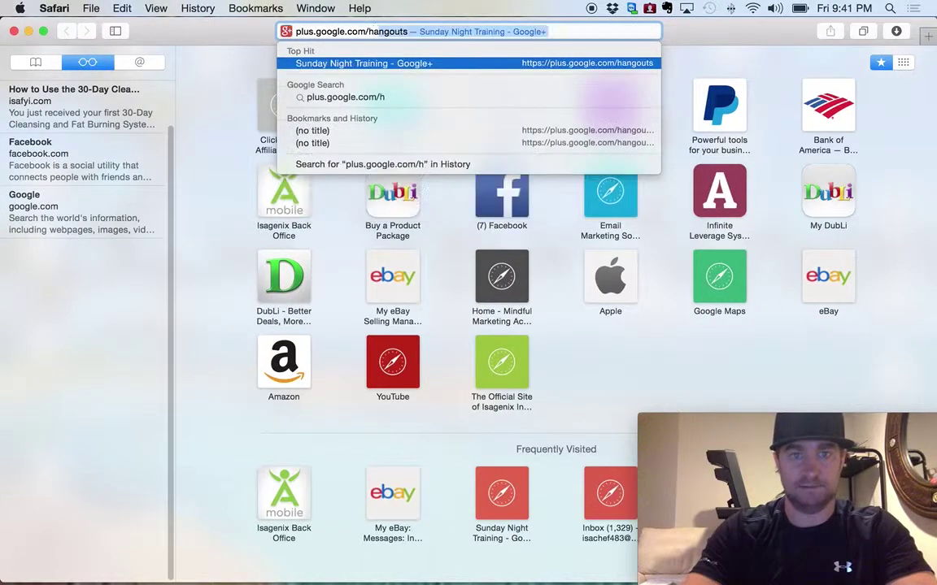
{"action": "key", "text": "Return"}
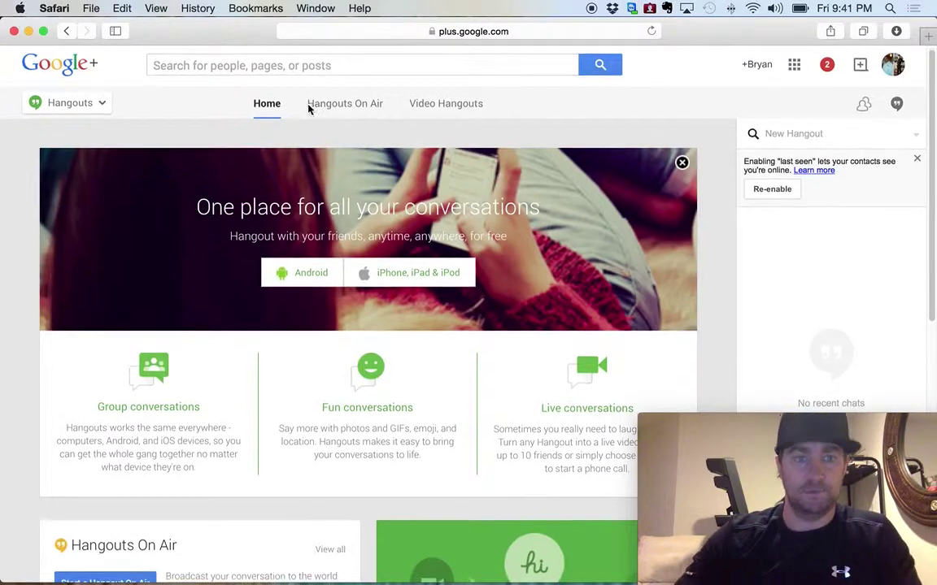
{"action": "scroll", "coordinate": [242, 320], "scroll_direction": "down", "scroll_amount": 2}
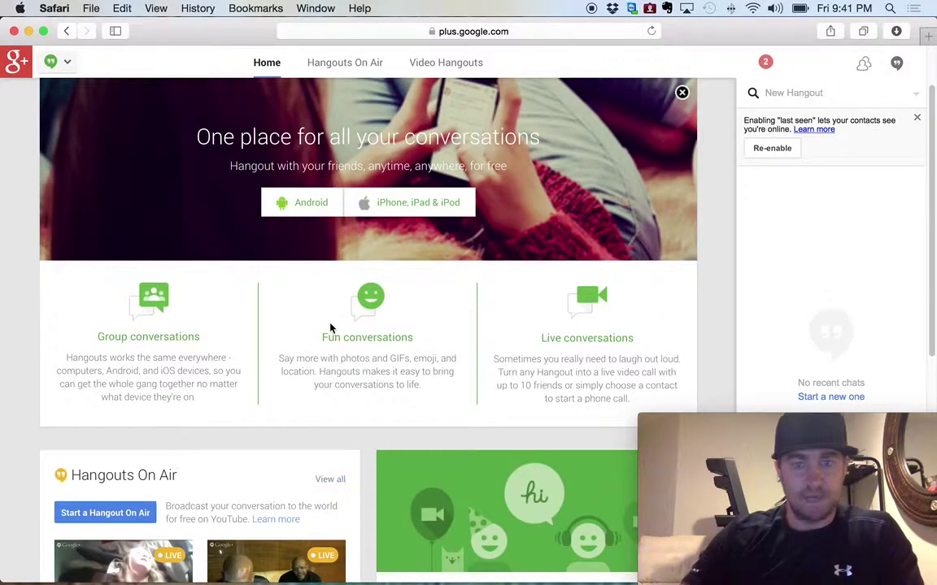
{"action": "scroll", "coordinate": [329, 327], "scroll_direction": "up", "scroll_amount": 2}
{"action": "scroll", "coordinate": [330, 326], "scroll_direction": "down", "scroll_amount": 5}
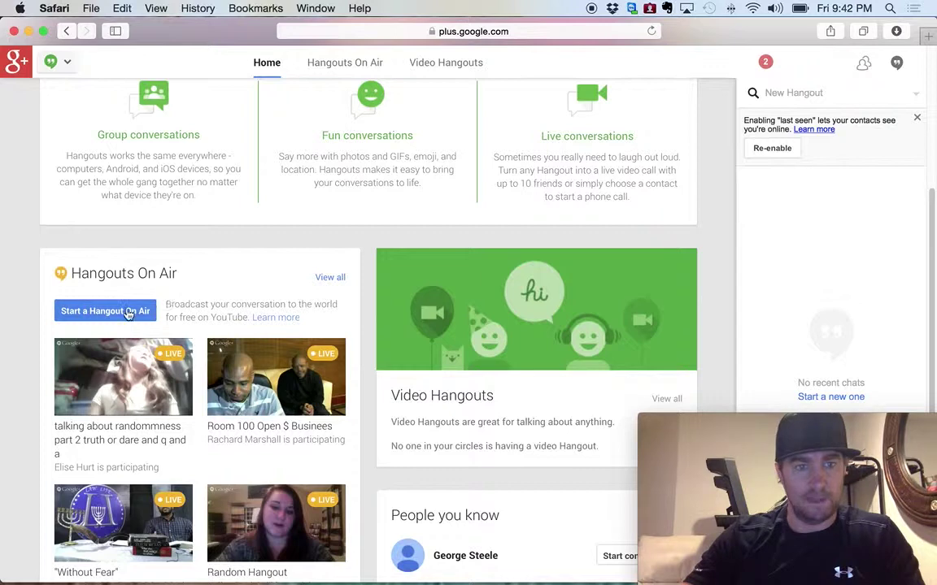
Create a Hangout On Air named 'Training', described 'How to Reach Executive Lightening Fast', starting Later
{"action": "left_click", "coordinate": [128, 313]}
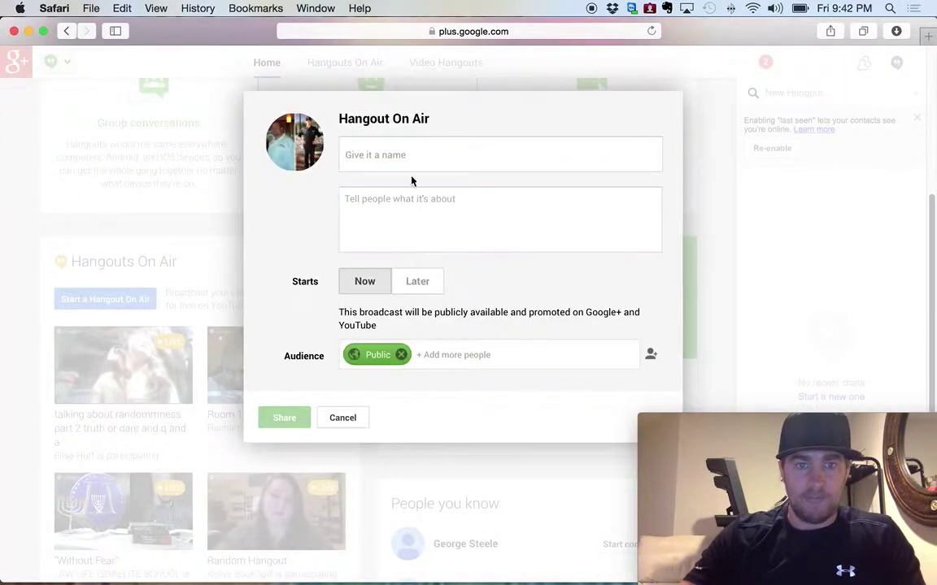
{"action": "left_click", "coordinate": [402, 157]}
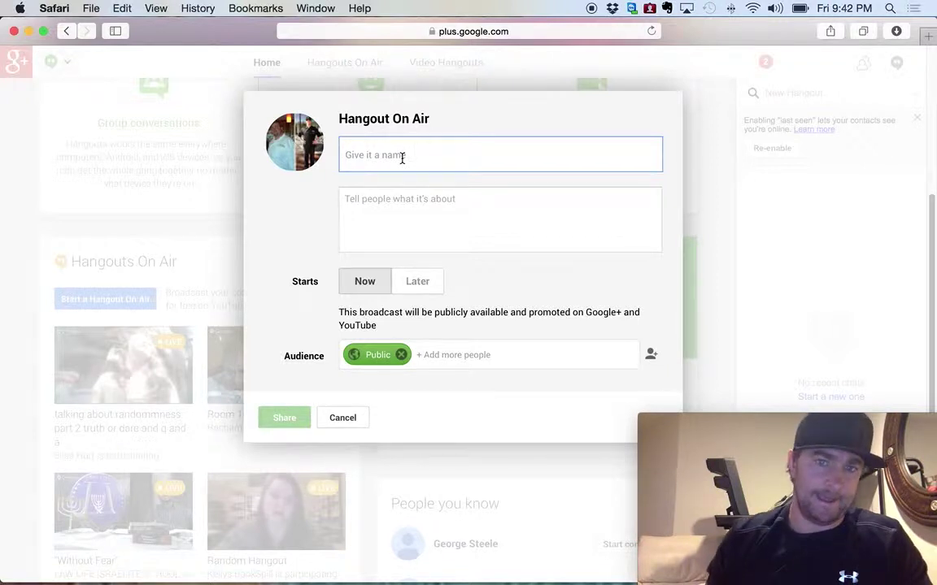
{"action": "type", "text": "Tr"}
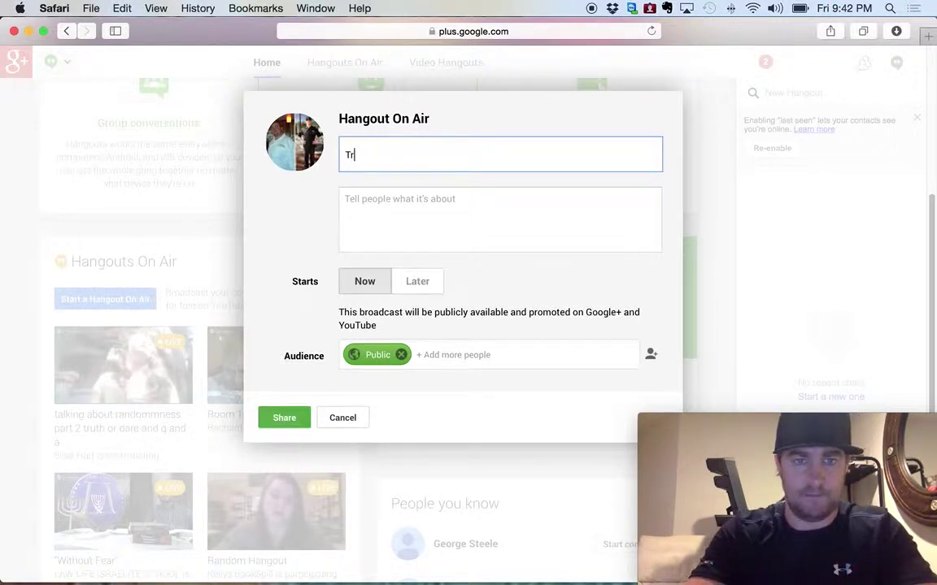
{"action": "type", "text": "aining"}
{"action": "key", "text": "Tab"}
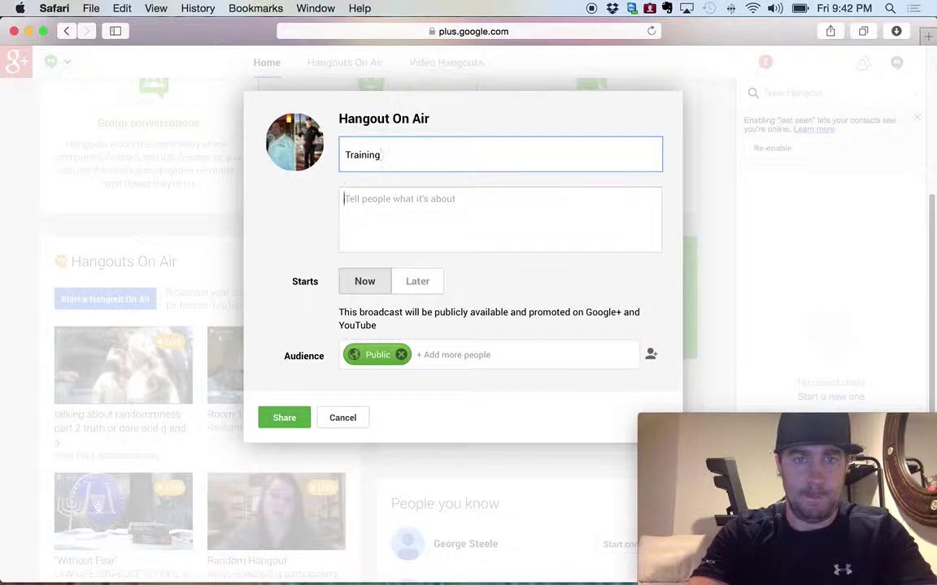
{"action": "type", "text": "Exeutive"}
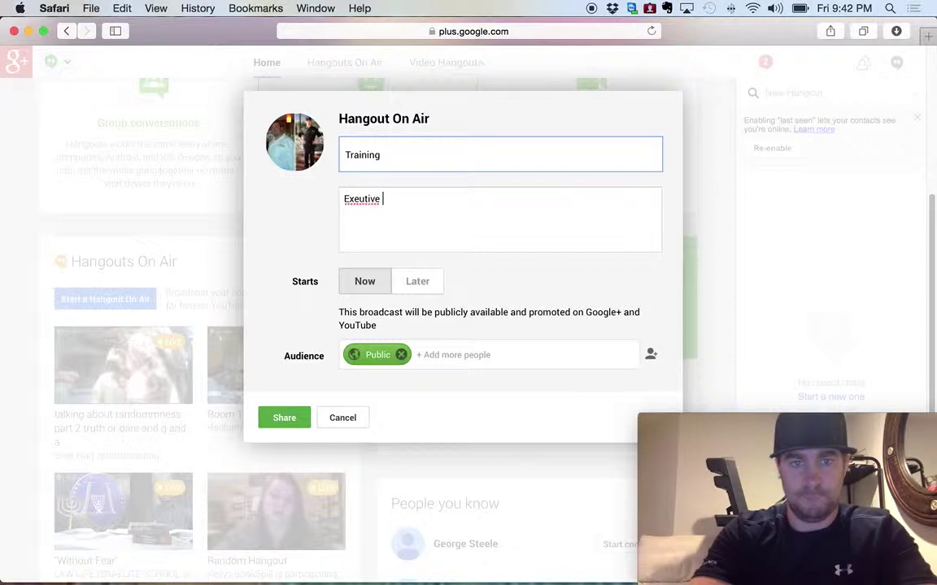
{"action": "key", "text": "BackSpace"}
{"action": "key", "text": "BackSpace"}
{"action": "key", "text": "BackSpace"}
{"action": "key", "text": "BackSpace"}
{"action": "key", "text": "BackSpace"}
{"action": "key", "text": "BackSpace"}
{"action": "key", "text": "BackSpace"}
{"action": "key", "text": "BackSpace"}
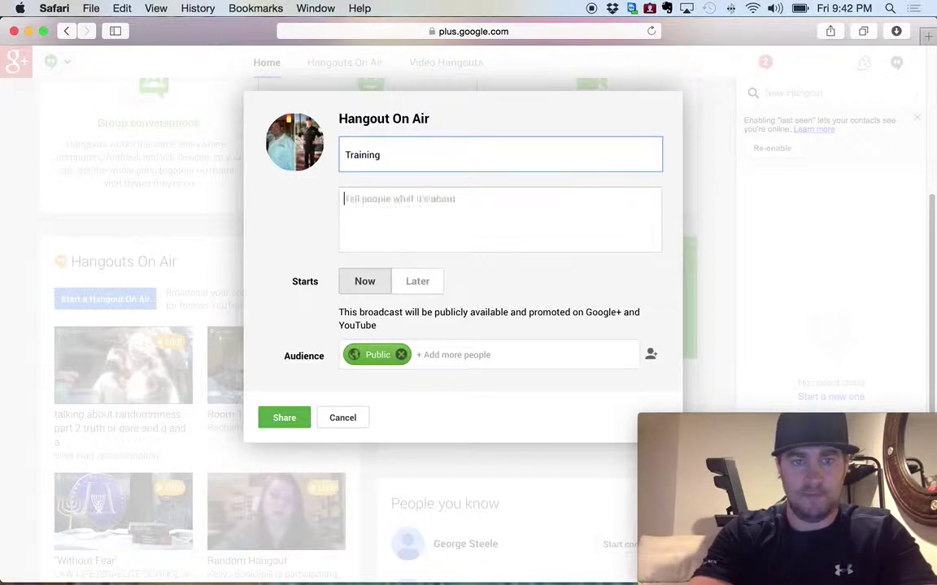
{"action": "type", "text": "How to "}
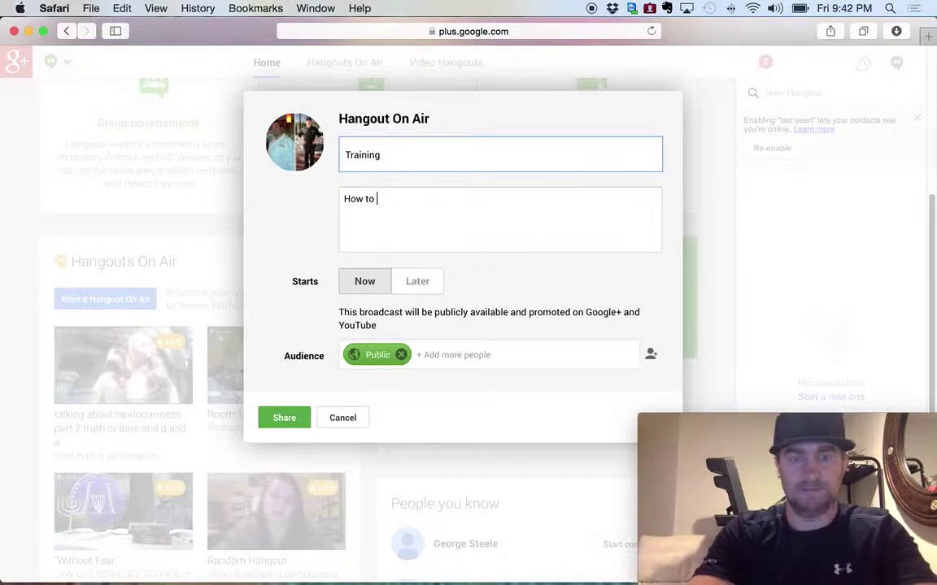
{"action": "type", "text": "Reach E"}
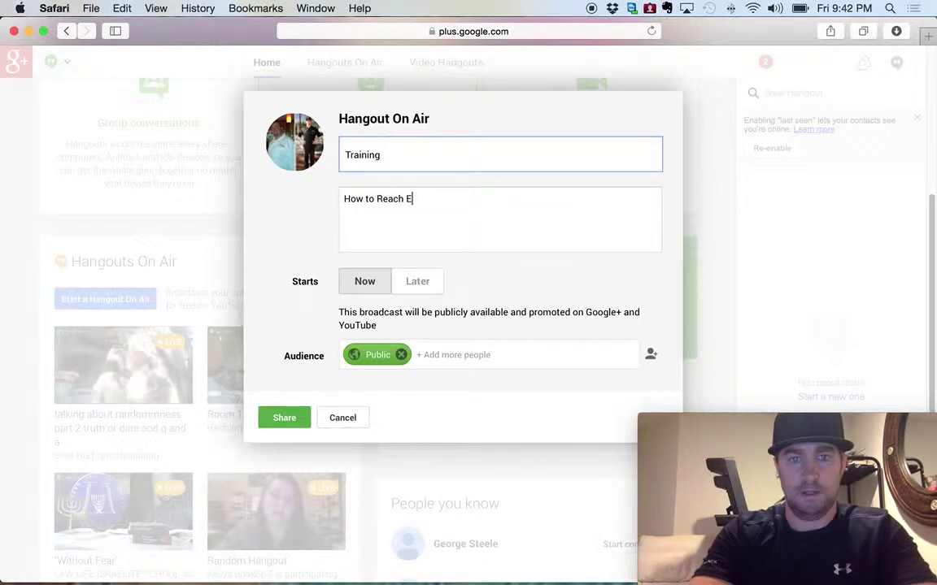
{"action": "type", "text": "xecutive "}
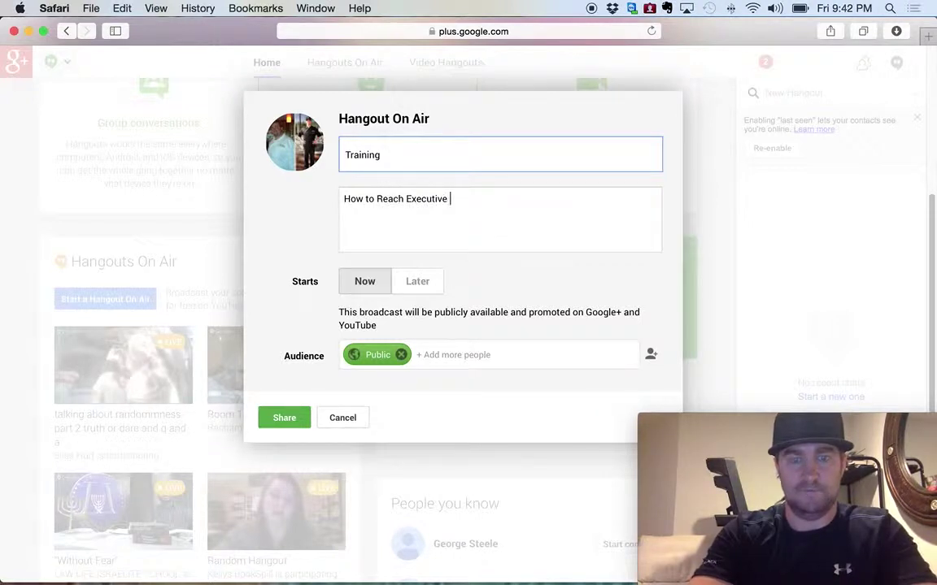
{"action": "type", "text": "L"}
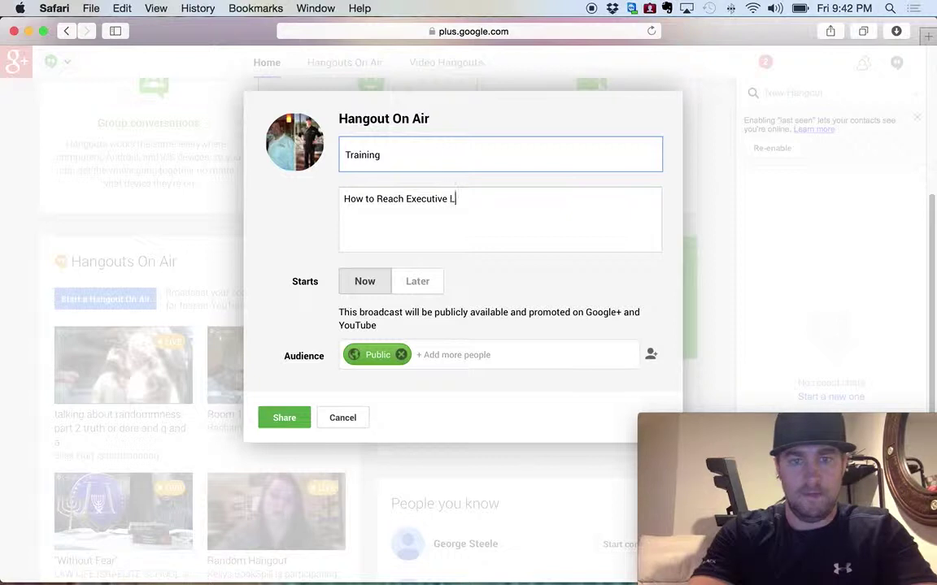
{"action": "type", "text": "ighten"}
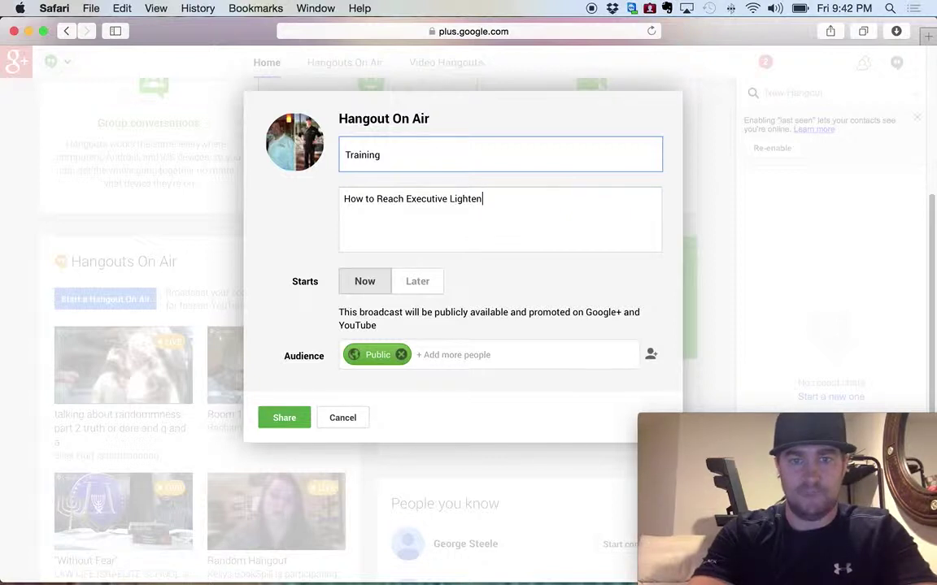
{"action": "type", "text": "ing Fast"}
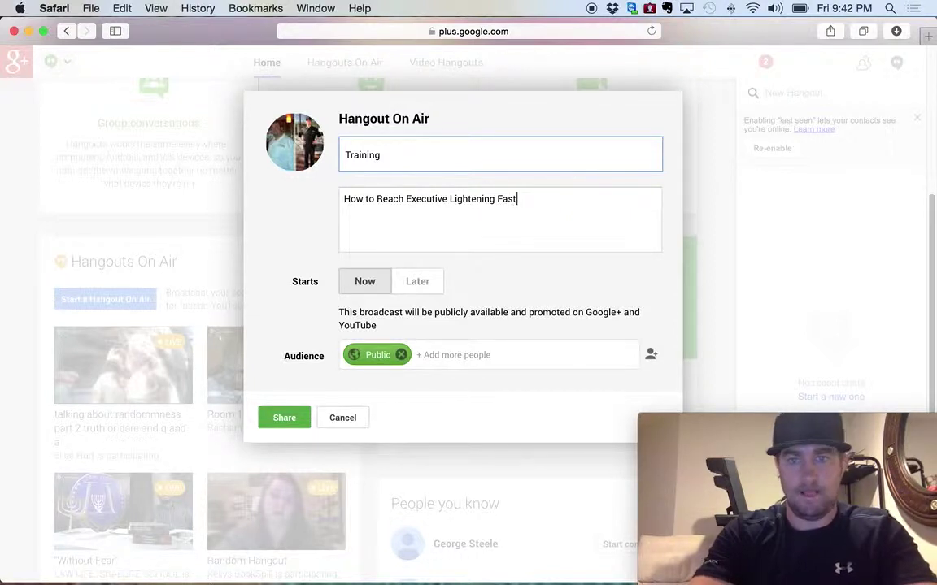
{"action": "left_click", "coordinate": [411, 196]}
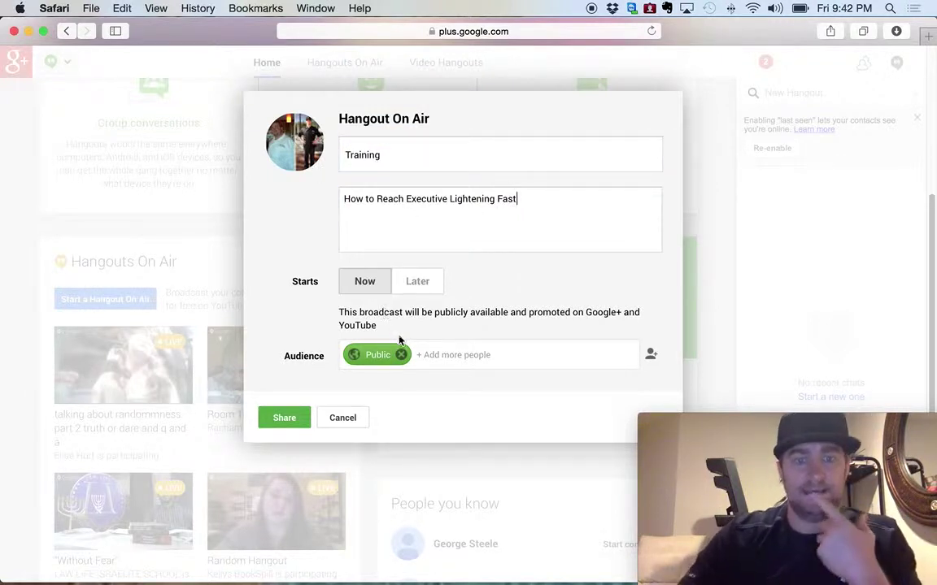
{"action": "left_click", "coordinate": [368, 282]}
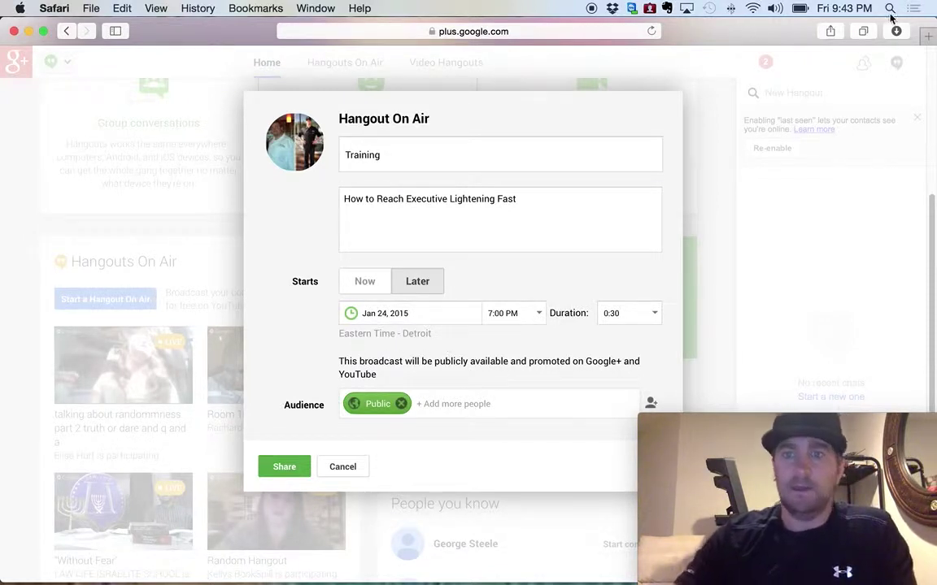
Open YouTube in a new browser tab
{"action": "key", "text": "super+n"}
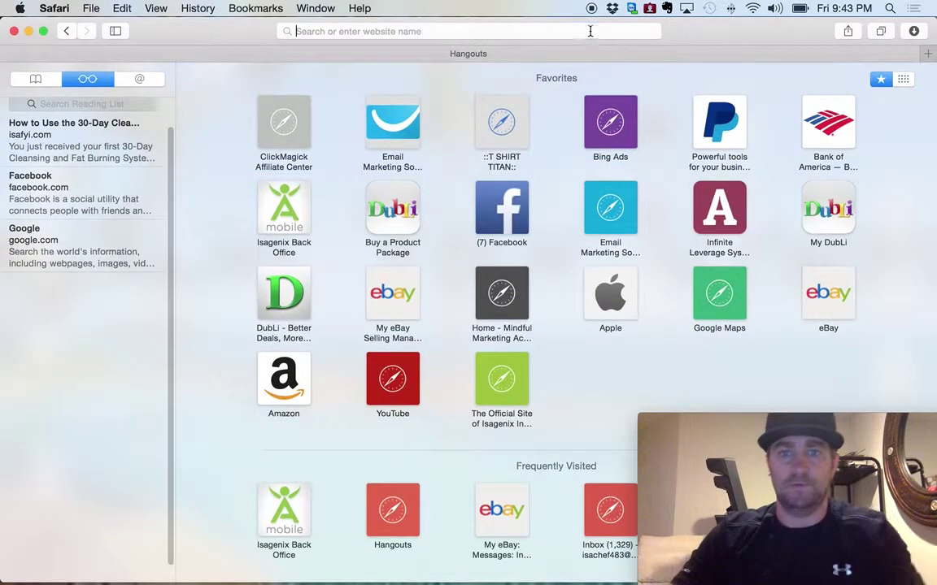
{"action": "type", "text": "y"}
{"action": "key", "text": "Return"}
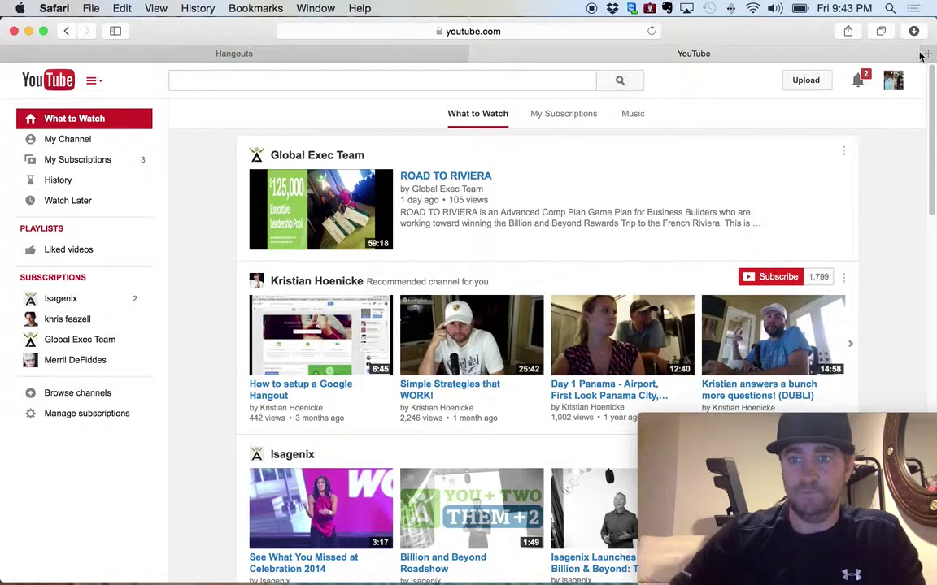
Save the YouTube account's Playback settings from account settings
{"action": "left_click", "coordinate": [897, 80]}
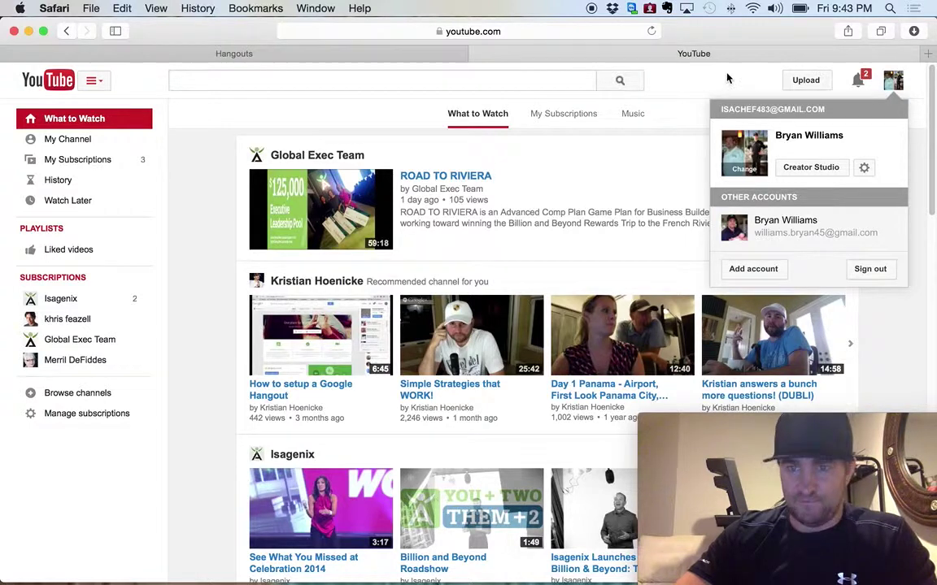
{"action": "left_click", "coordinate": [904, 76]}
{"action": "left_click", "coordinate": [894, 79]}
{"action": "left_click", "coordinate": [864, 169]}
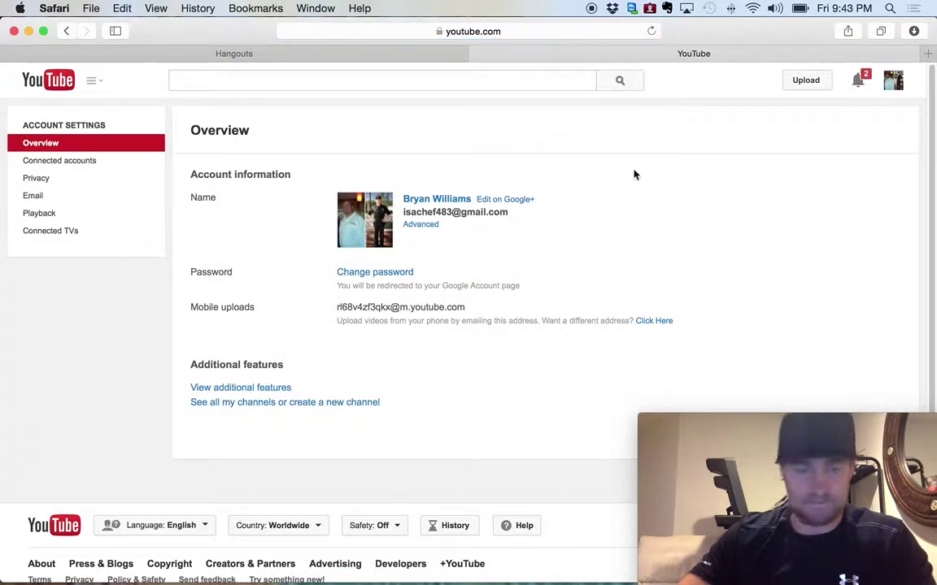
{"action": "left_click", "coordinate": [52, 215]}
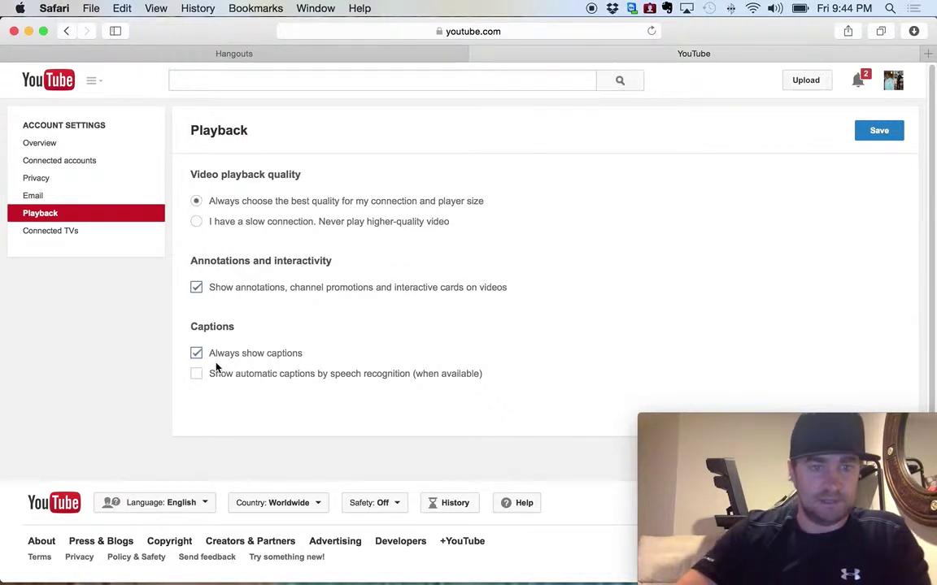
{"action": "left_click", "coordinate": [881, 135]}
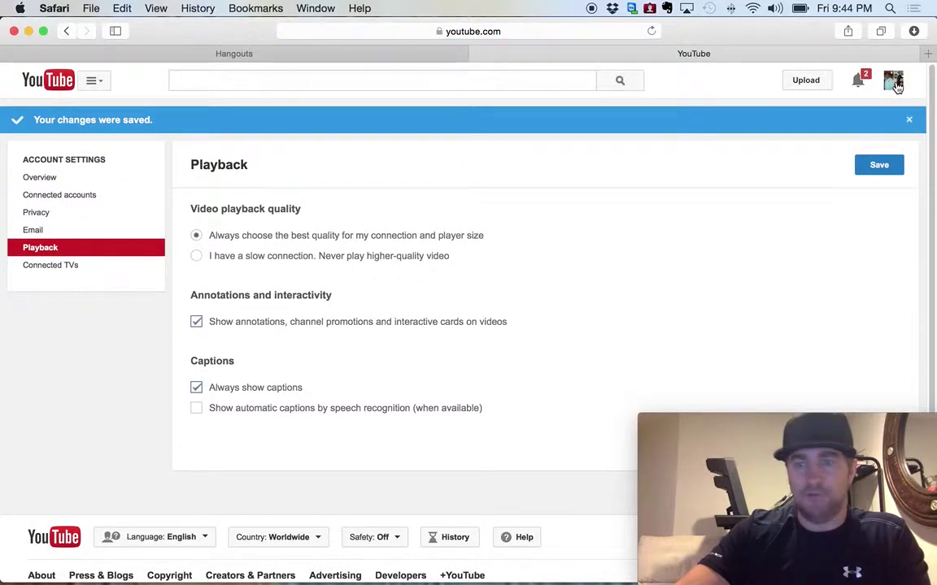
Back on the Hangouts tab, share the Training broadcast scheduled for Jan 24, 2015, 7:00 PM
{"action": "left_click", "coordinate": [370, 53]}
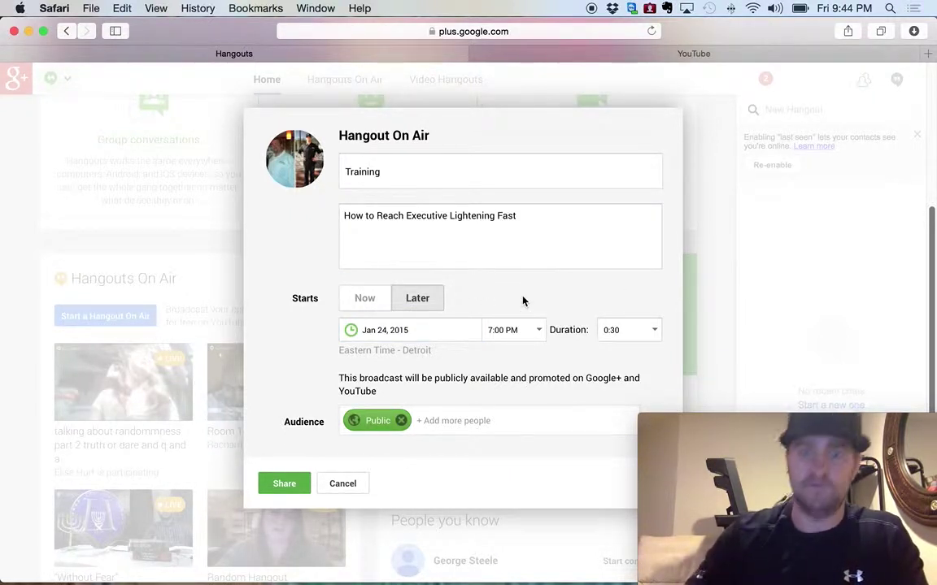
{"action": "scroll", "coordinate": [283, 441], "scroll_direction": "down", "scroll_amount": 1}
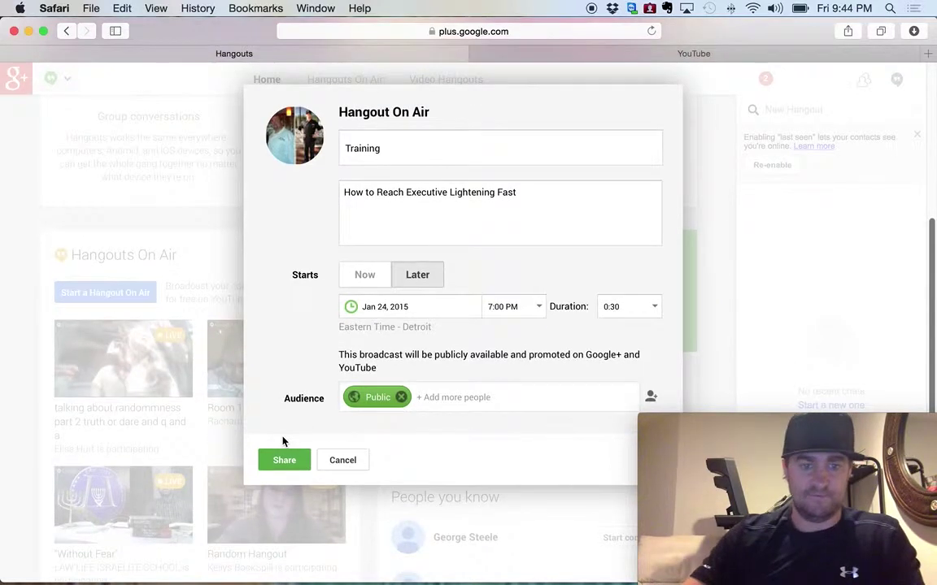
{"action": "left_click", "coordinate": [285, 460]}
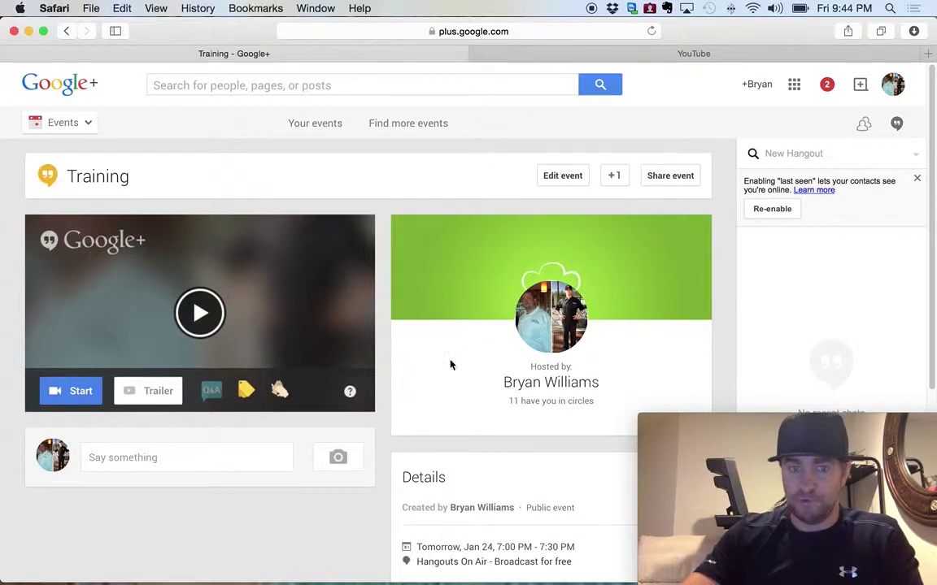
Start the Training event's Hangout and trust the site to use the video plug-in
{"action": "scroll", "coordinate": [571, 391], "scroll_direction": "down", "scroll_amount": 2}
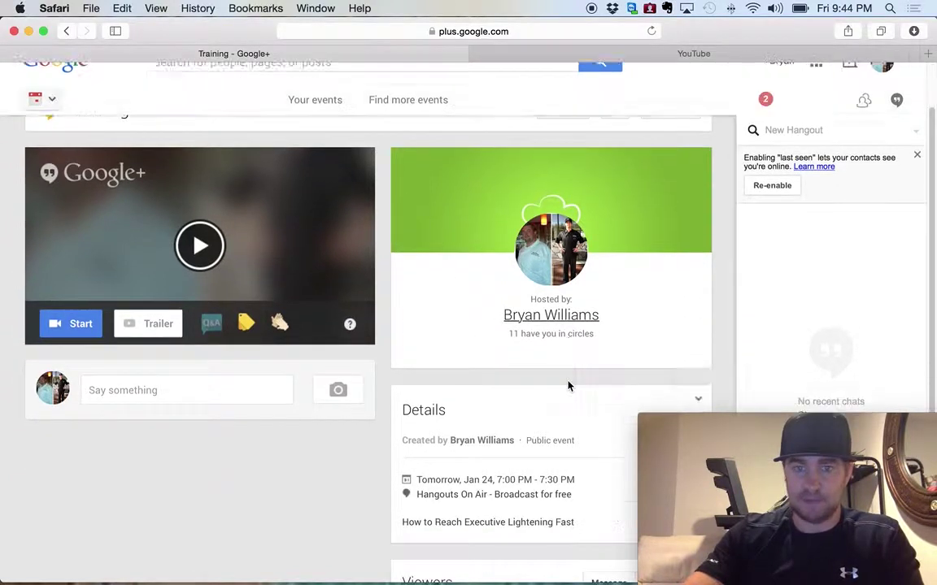
{"action": "left_click", "coordinate": [72, 325]}
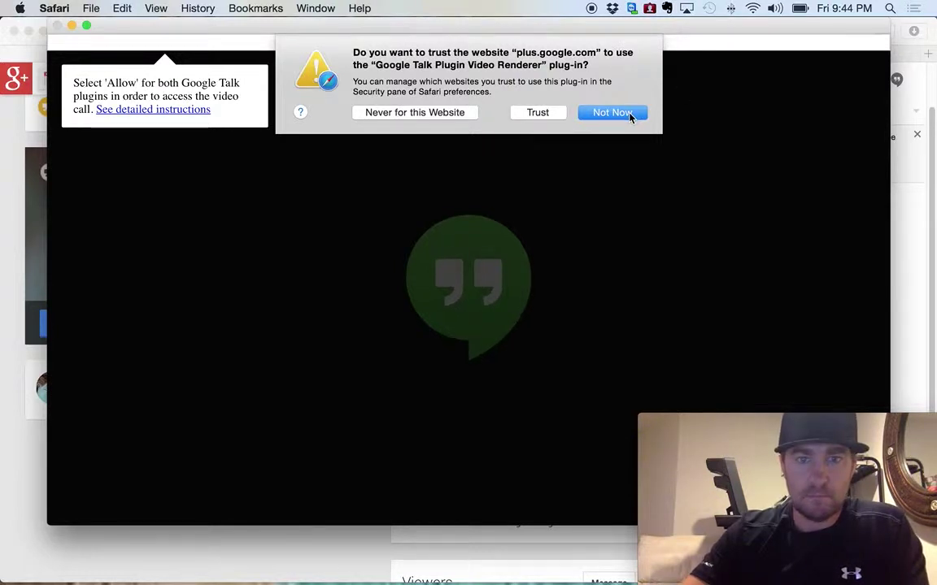
{"action": "left_click", "coordinate": [538, 113]}
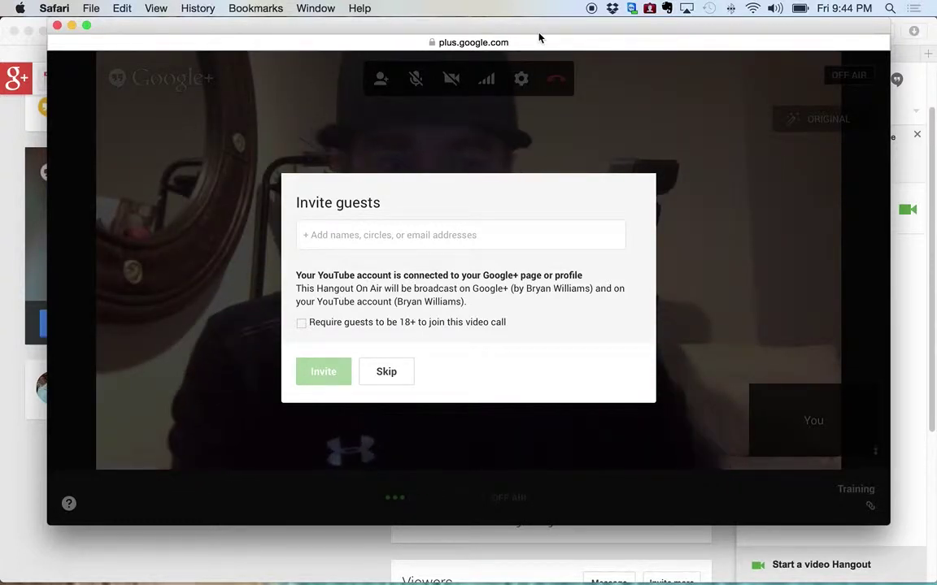
Skip guests, accept the terms, go full screen, and dismiss the Q&A, Showcase and Control Room tips
{"action": "left_click", "coordinate": [387, 375]}
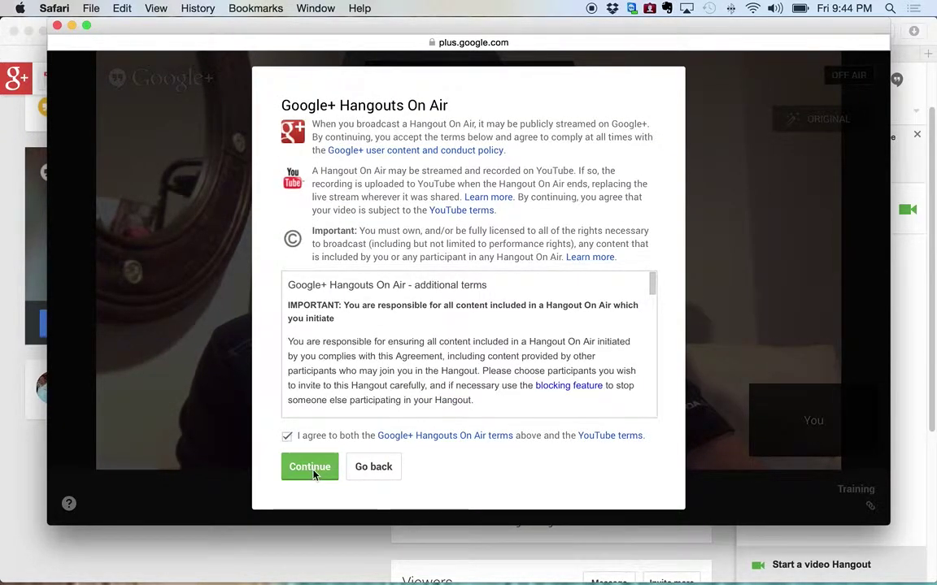
{"action": "left_click", "coordinate": [313, 471]}
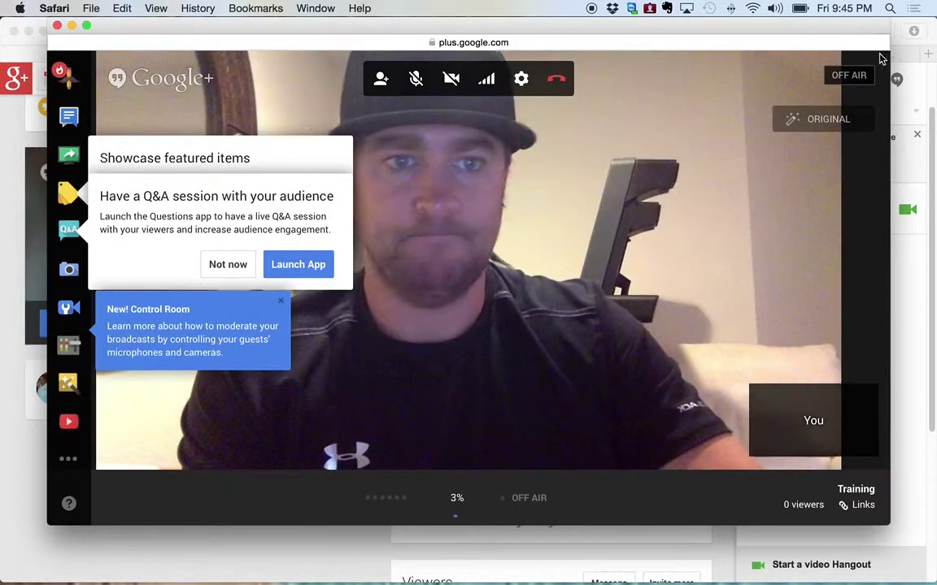
{"action": "left_click", "coordinate": [86, 26]}
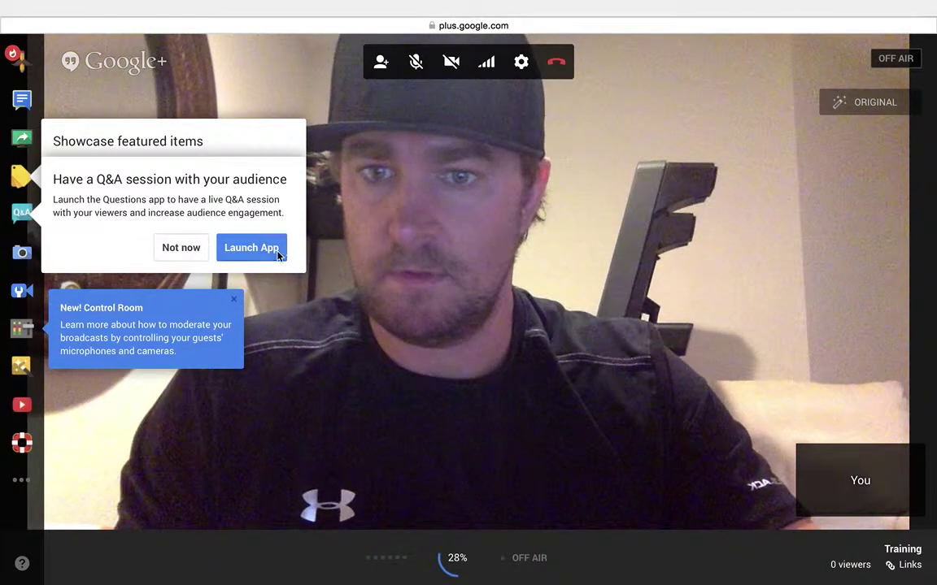
{"action": "left_click", "coordinate": [188, 252]}
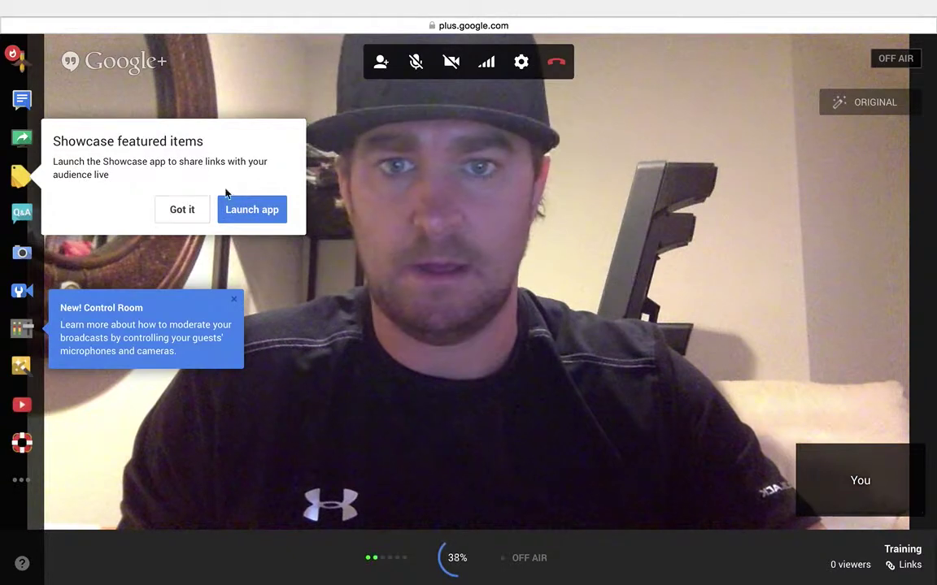
{"action": "left_click", "coordinate": [188, 213]}
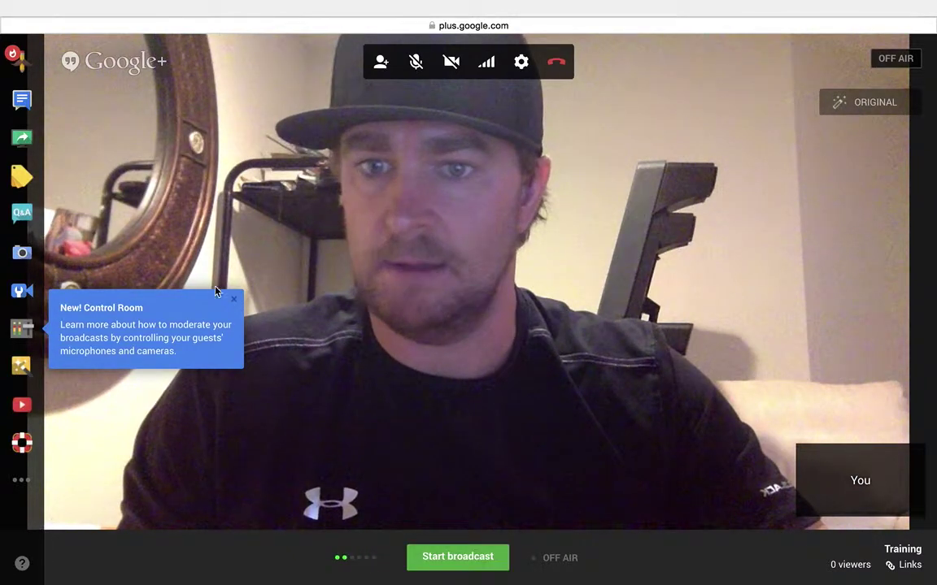
{"action": "left_click", "coordinate": [234, 300]}
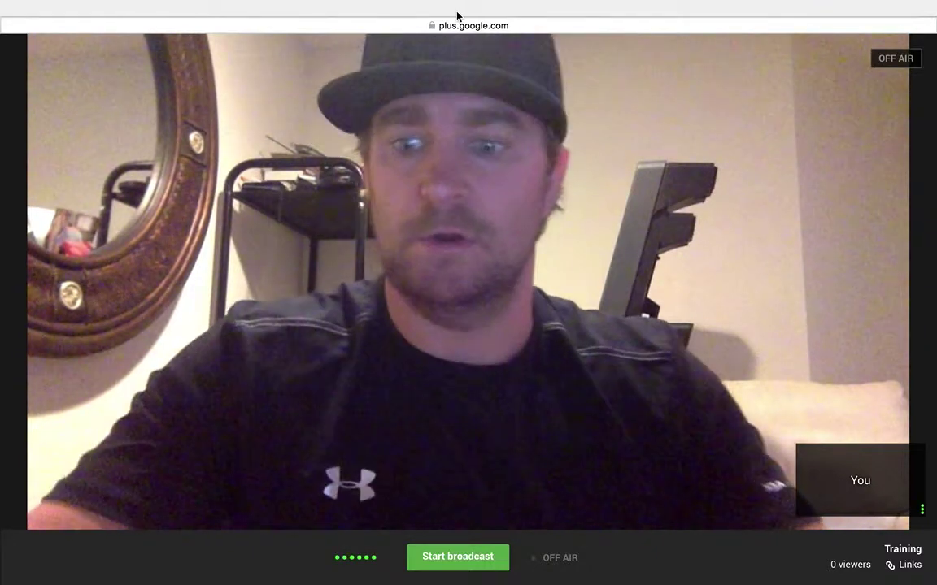
Exit full screen and move the Hangout window up under the menu bar
{"action": "key", "text": "ctrl+super+f"}
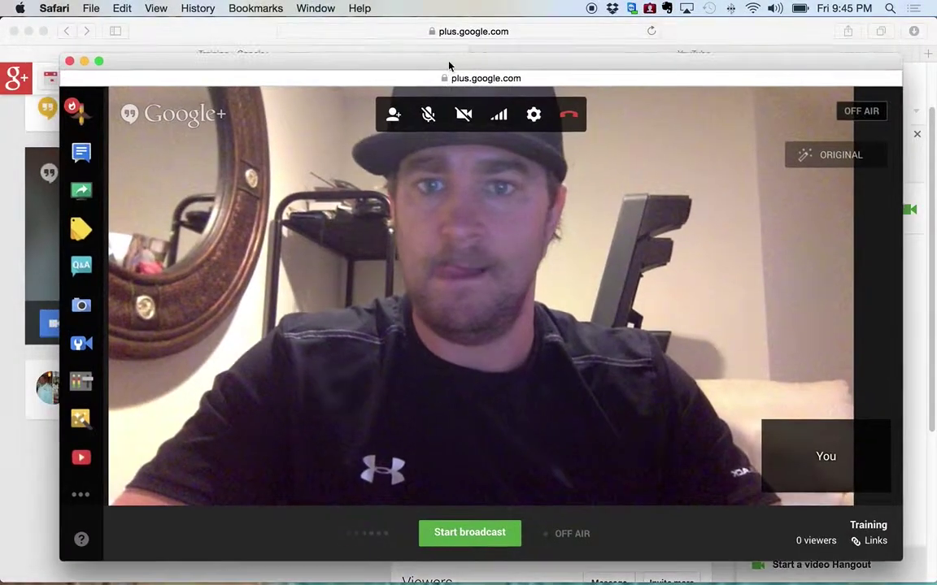
{"action": "left_click_drag", "start_coordinate": [464, 79], "coordinate": [462, 31]}
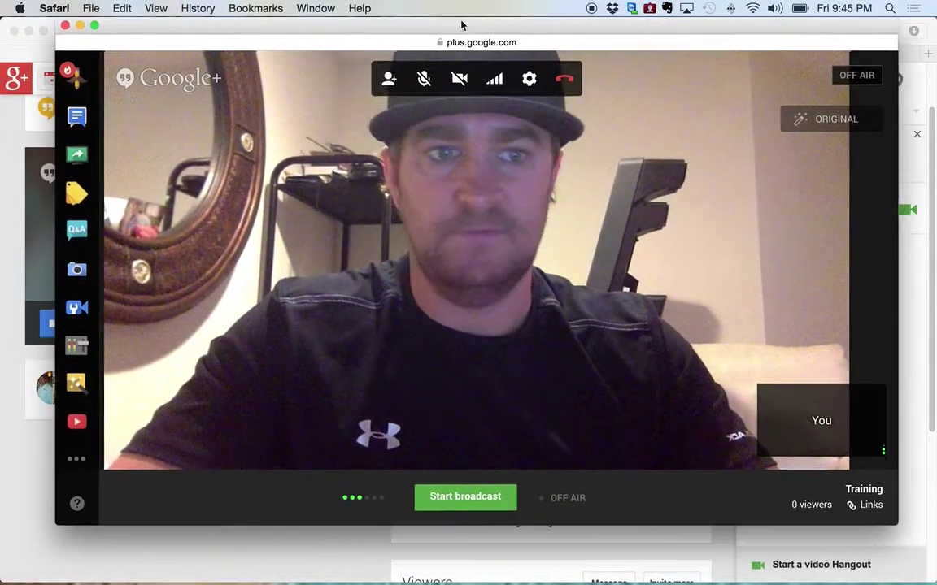
{"action": "right_click", "coordinate": [265, 41]}
{"action": "left_click", "coordinate": [237, 43]}
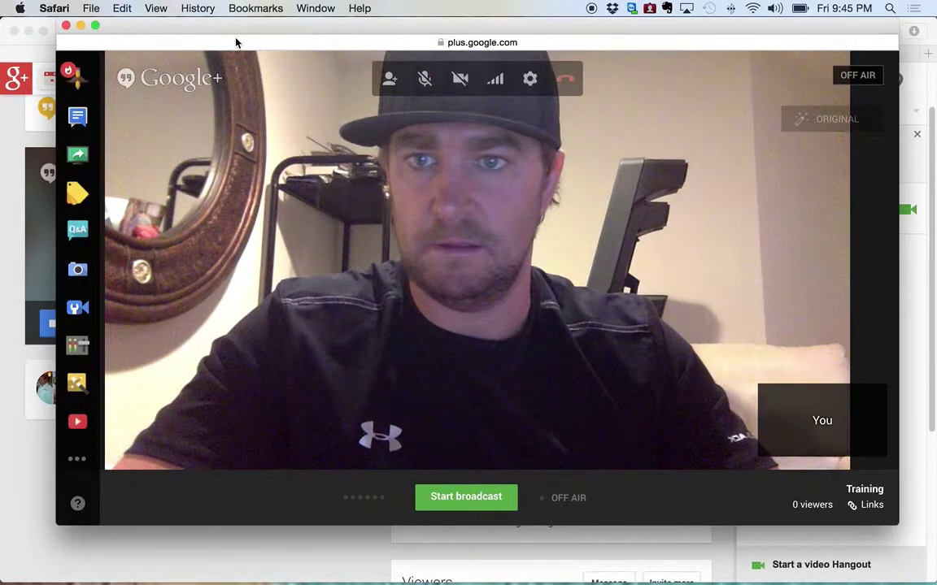
Copy the Event Page URL from the Hangout's Links panel
{"action": "left_click", "coordinate": [871, 512]}
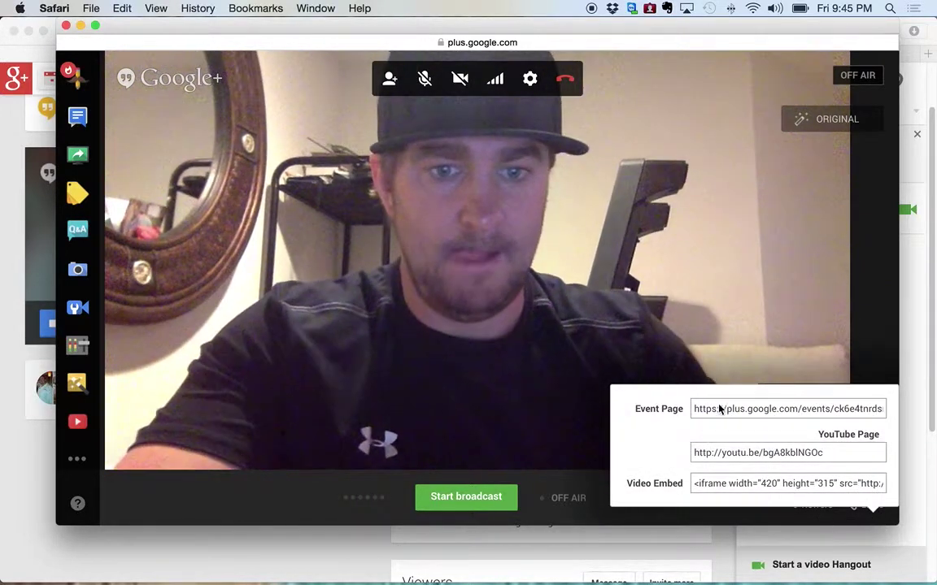
{"action": "right_click", "coordinate": [719, 413]}
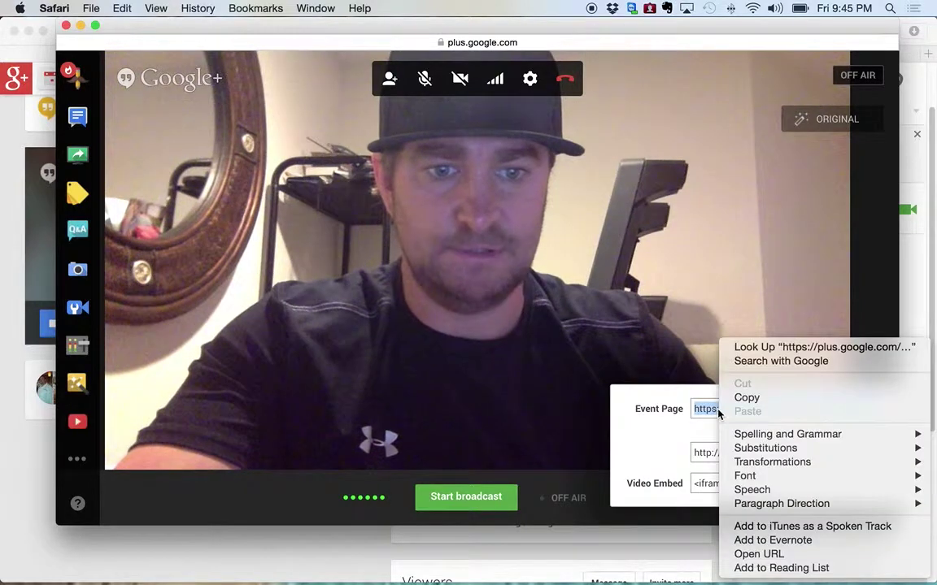
{"action": "left_click", "coordinate": [745, 397]}
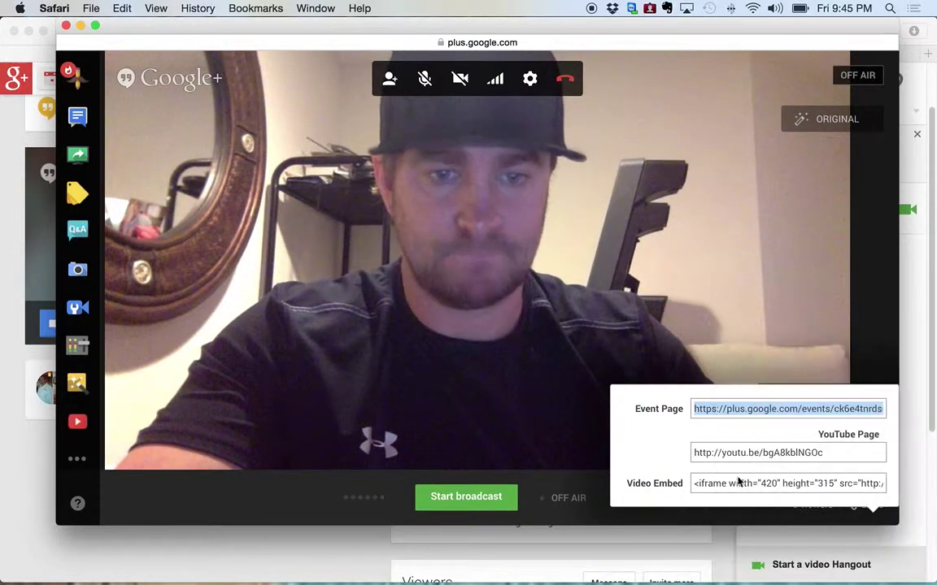